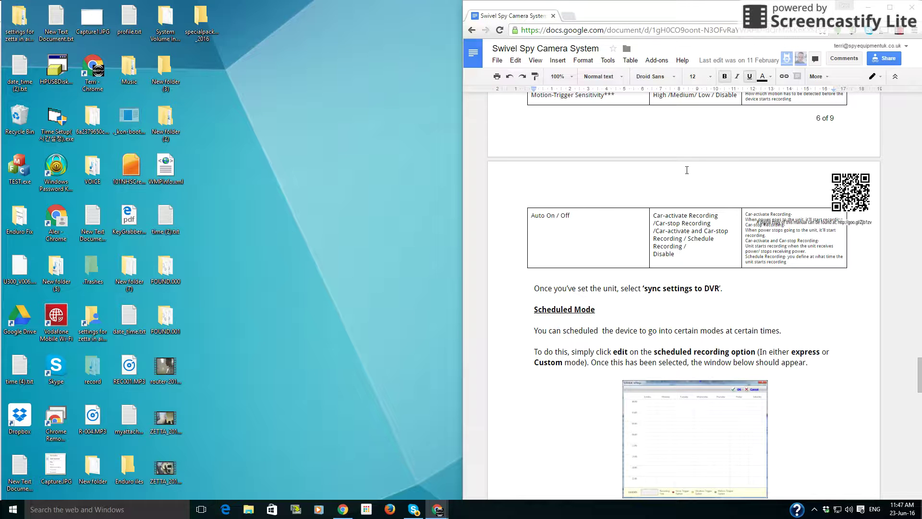
pyautogui.scroll(-3, 687, 170)
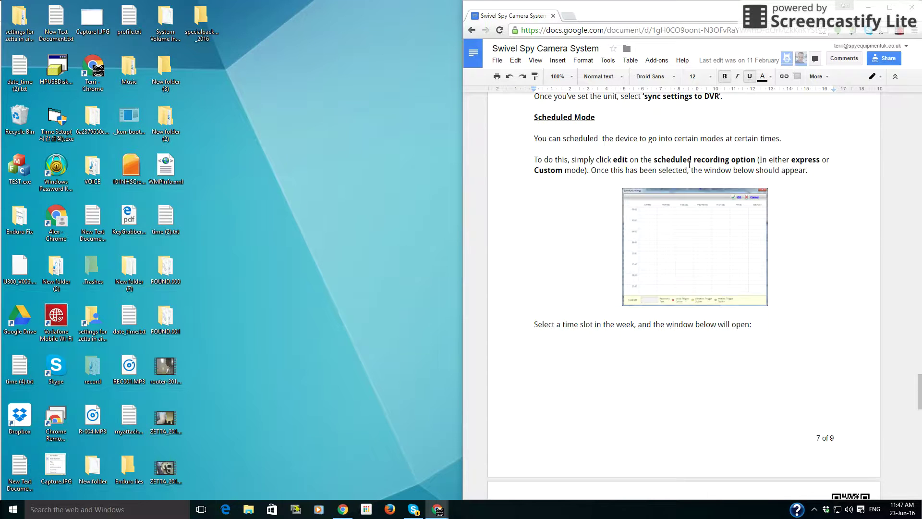
pyautogui.scroll(-2, 687, 170)
pyautogui.scroll(-3, 688, 159)
pyautogui.scroll(-3, 688, 158)
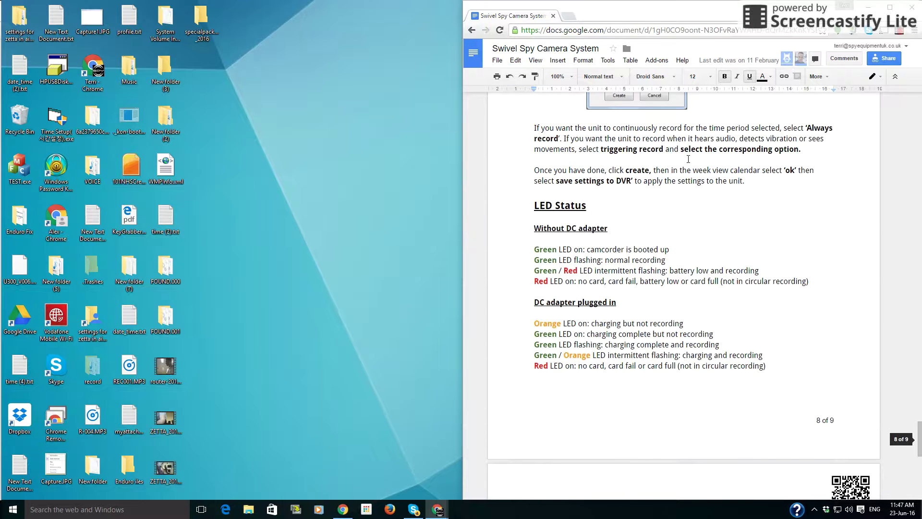
pyautogui.scroll(-3, 688, 159)
pyautogui.scroll(-1, 688, 159)
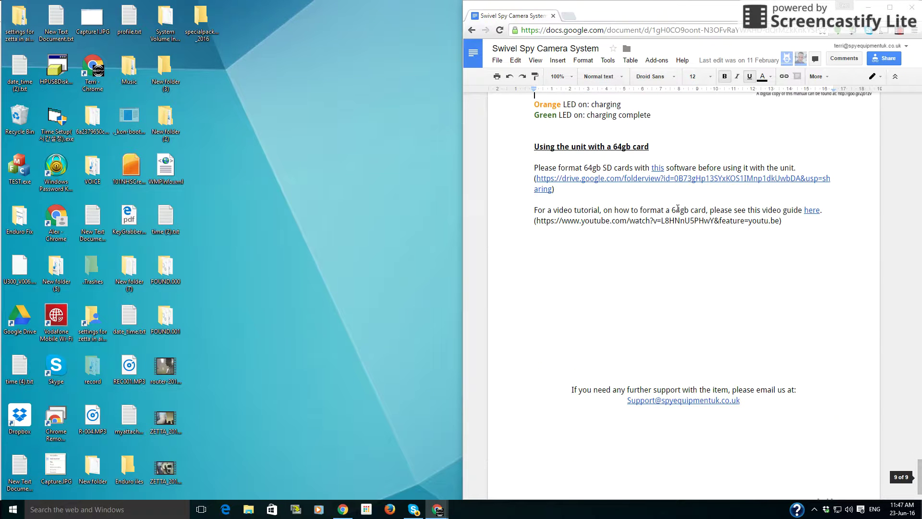
# Open the 'this' link in the manual's 'Using the unit with a 64gb card' section.
pyautogui.click(658, 167)
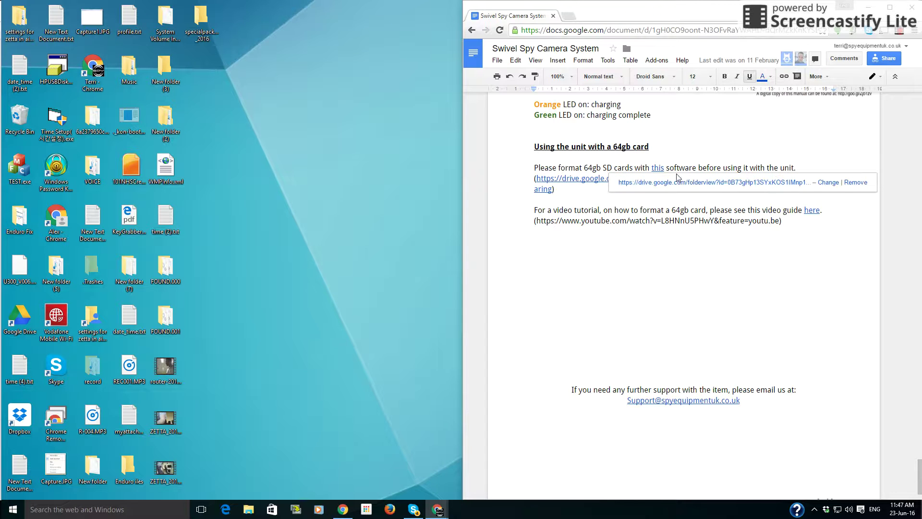
# Download HPUSBDisk.exe from the Drive Formating Software folder and drag it onto the desktop.
pyautogui.click(677, 181)
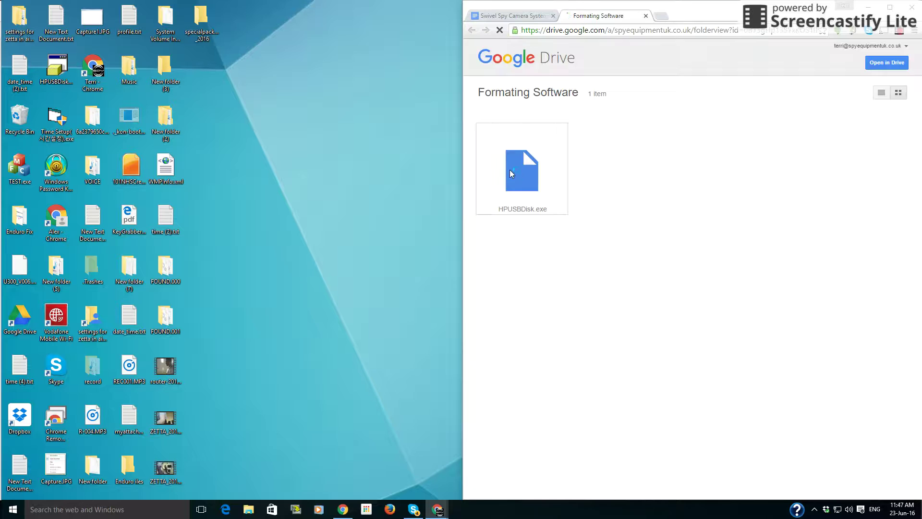
pyautogui.click(509, 169)
pyautogui.click(701, 272)
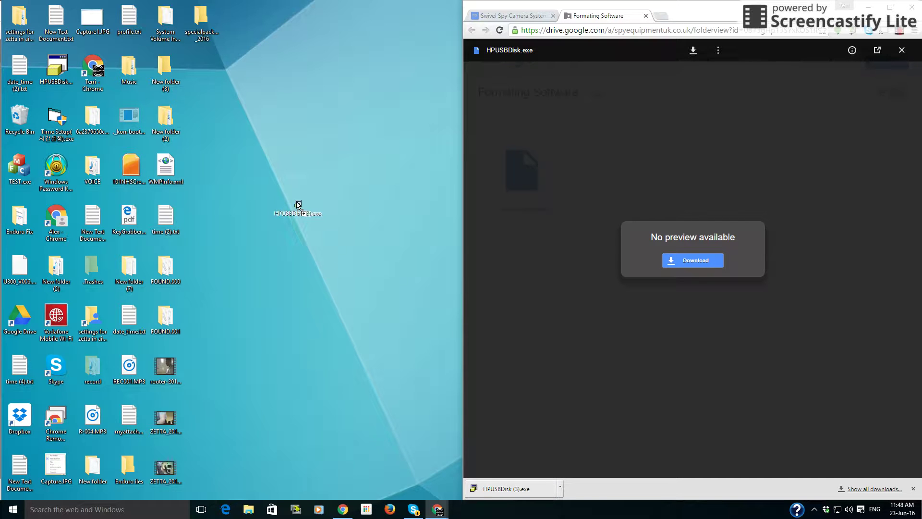
pyautogui.moveTo(504, 490); pyautogui.dragTo(296, 205)
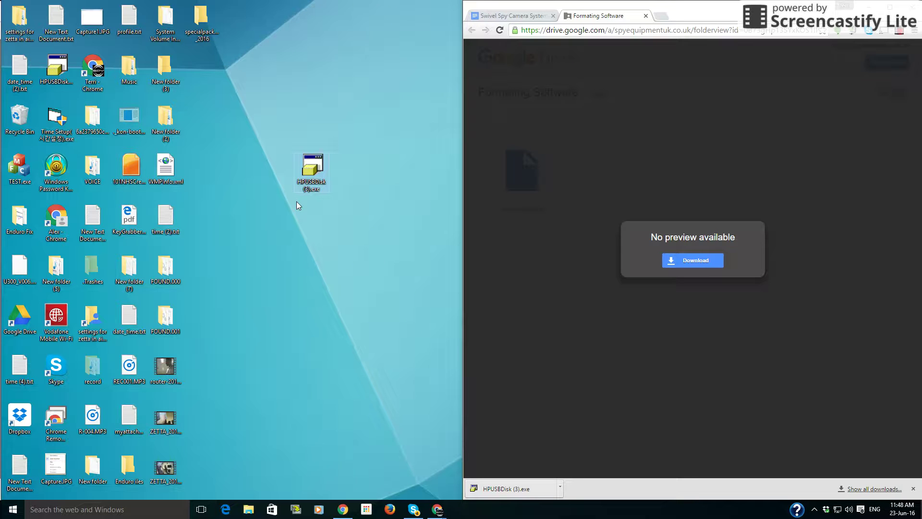
# Run HPUSBDisk (3).exe from the desktop as administrator.
pyautogui.rightClick(310, 177)
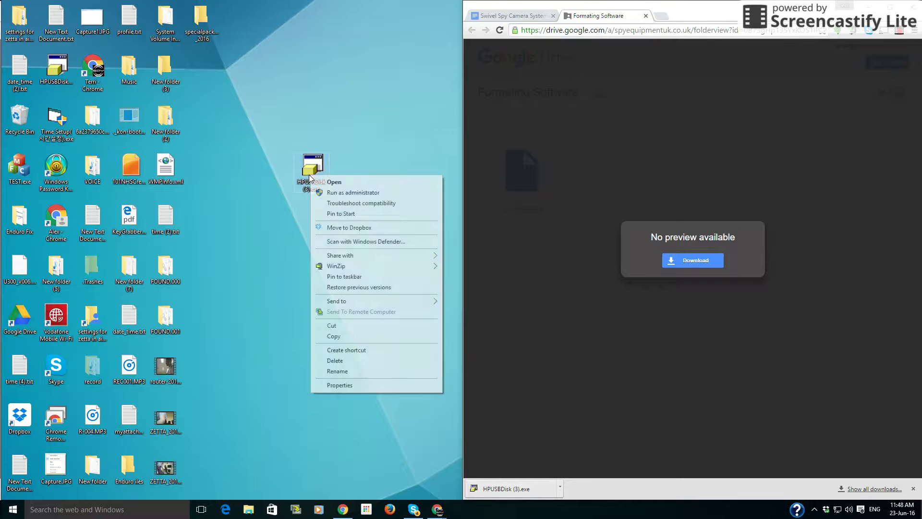
pyautogui.click(344, 193)
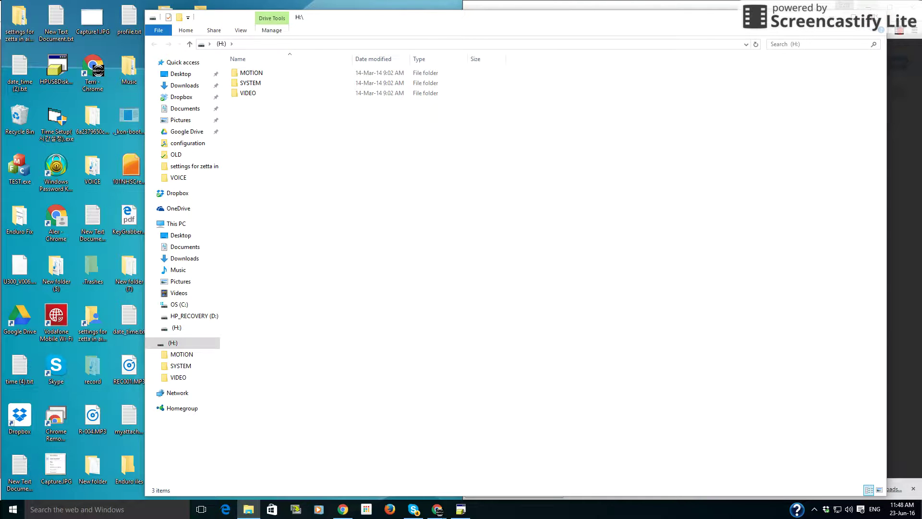
# Start a FAT32 Quick Format of the SD 1.00 (59688 MB) device.
pyautogui.click(876, 17)
pyautogui.click(516, 174)
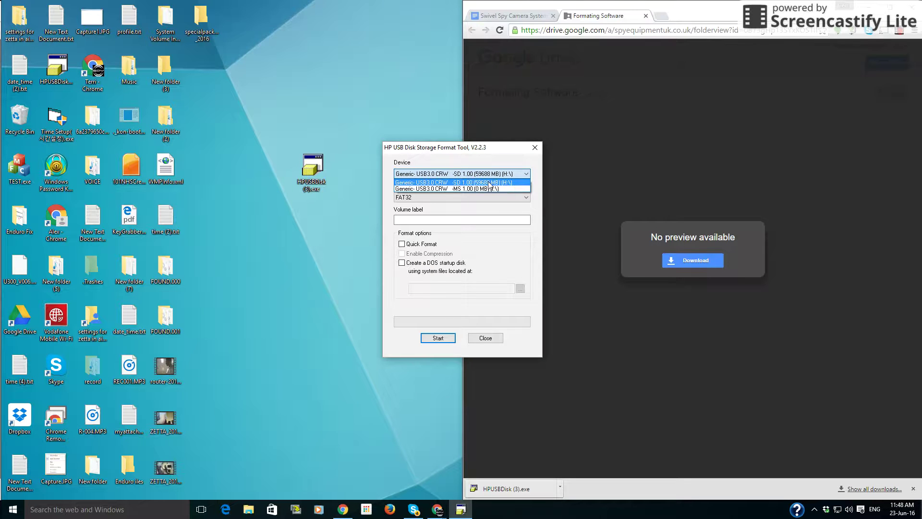
pyautogui.click(488, 184)
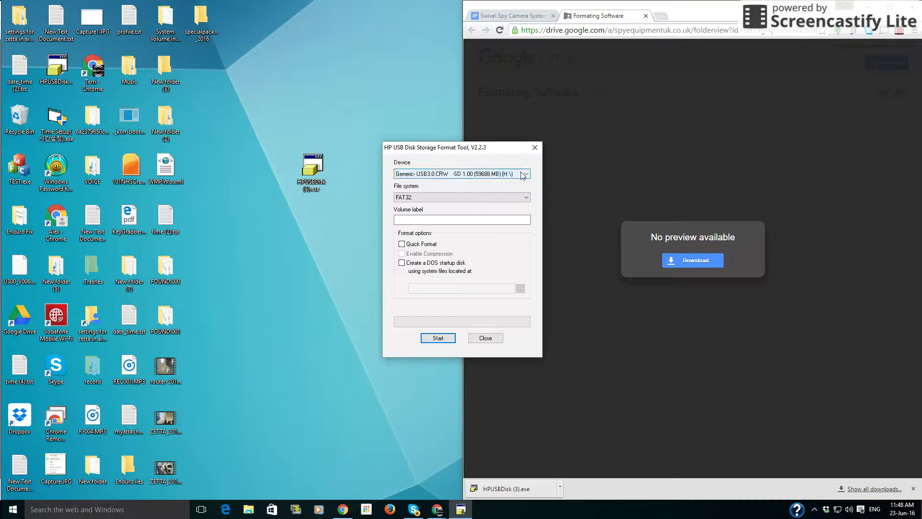
pyautogui.click(402, 245)
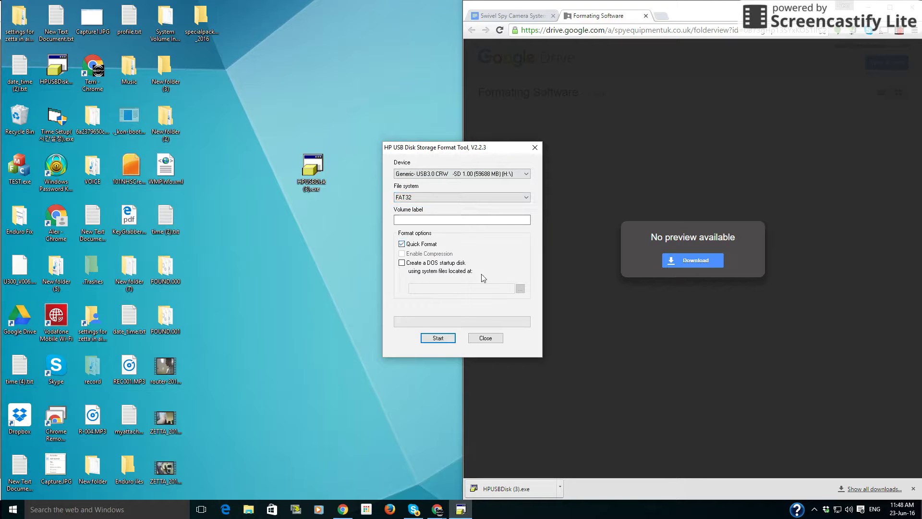
pyautogui.click(438, 338)
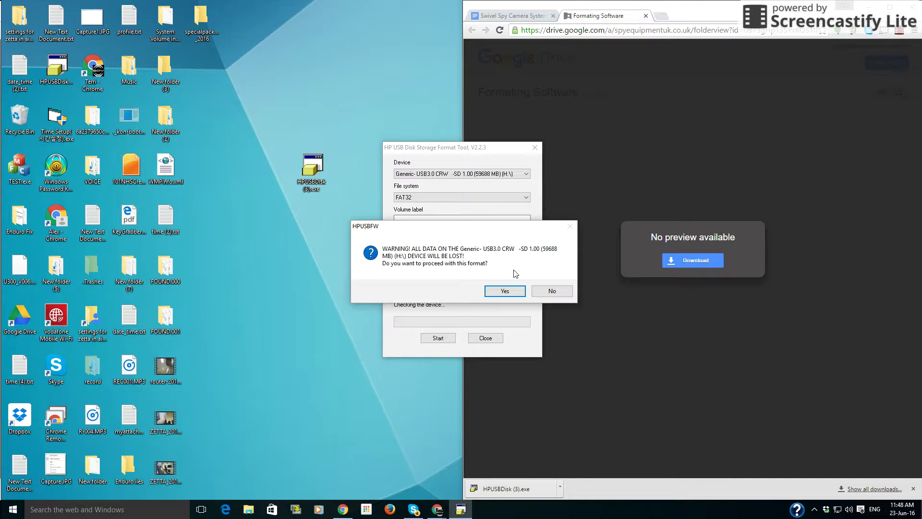
# Confirm the HPUSBFW data-loss warning, then close the format results dialog with OK.
pyautogui.click(502, 291)
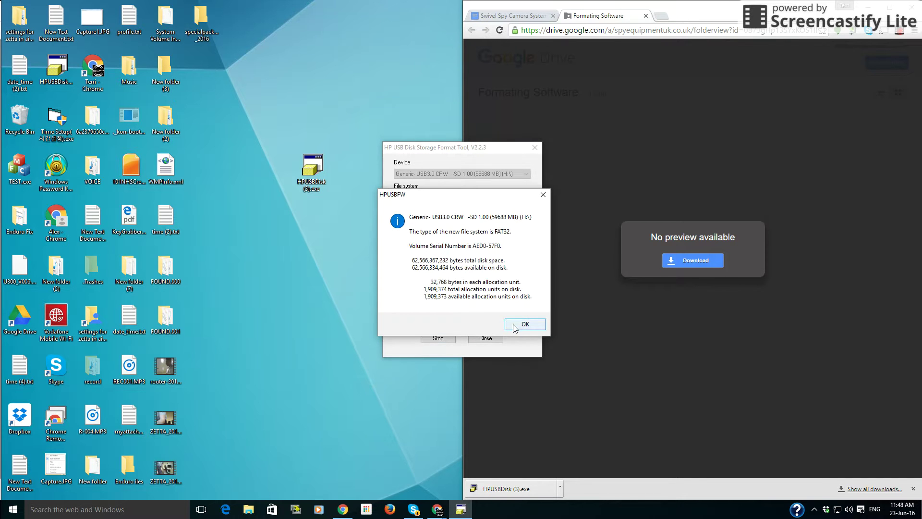
pyautogui.click(525, 324)
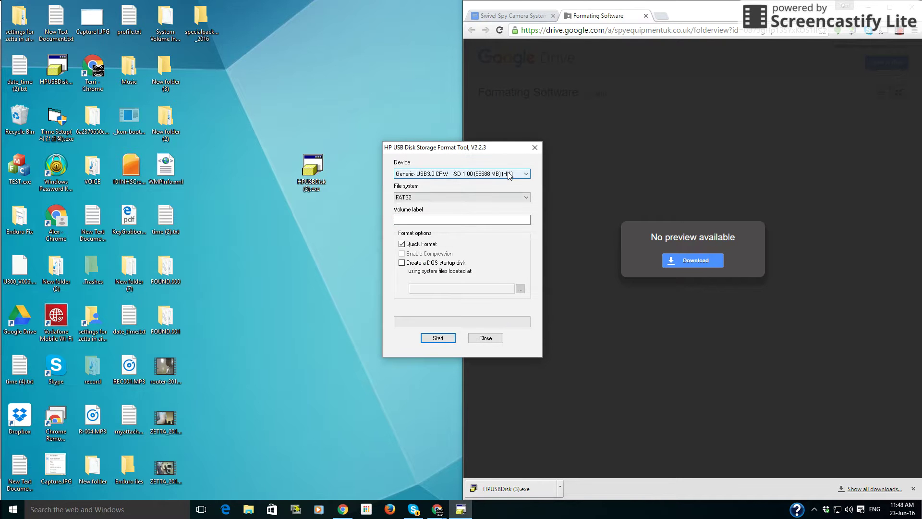